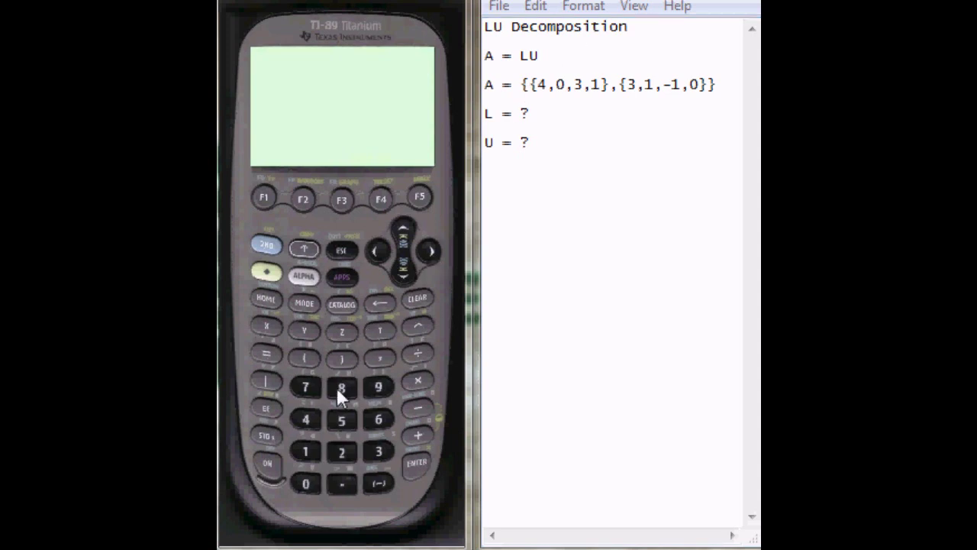
- Power on the TI-89 and run F6 Clean Up › 1:Clear a-z from the Home screen
{"action": "left_click", "coordinate": [267, 464]}
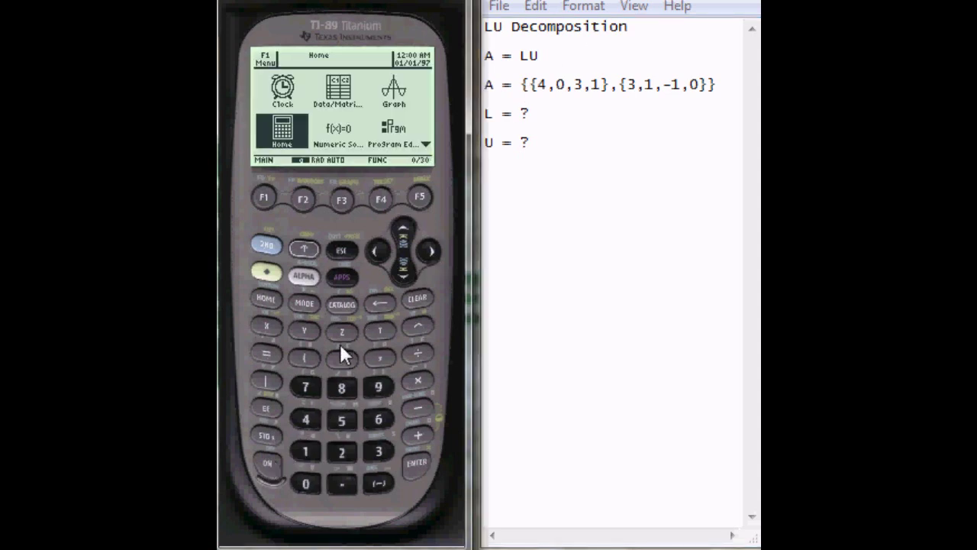
{"action": "left_click", "coordinate": [268, 303]}
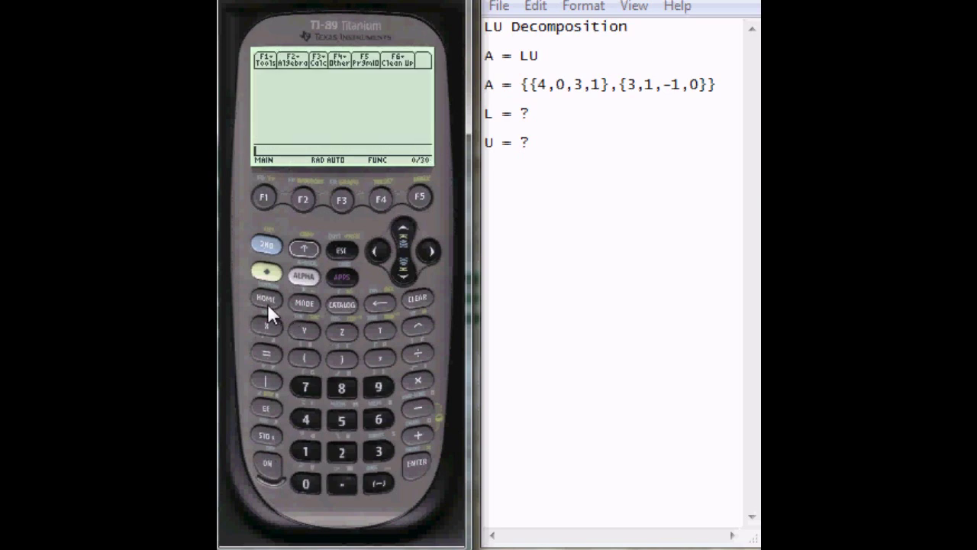
{"action": "left_click", "coordinate": [343, 201]}
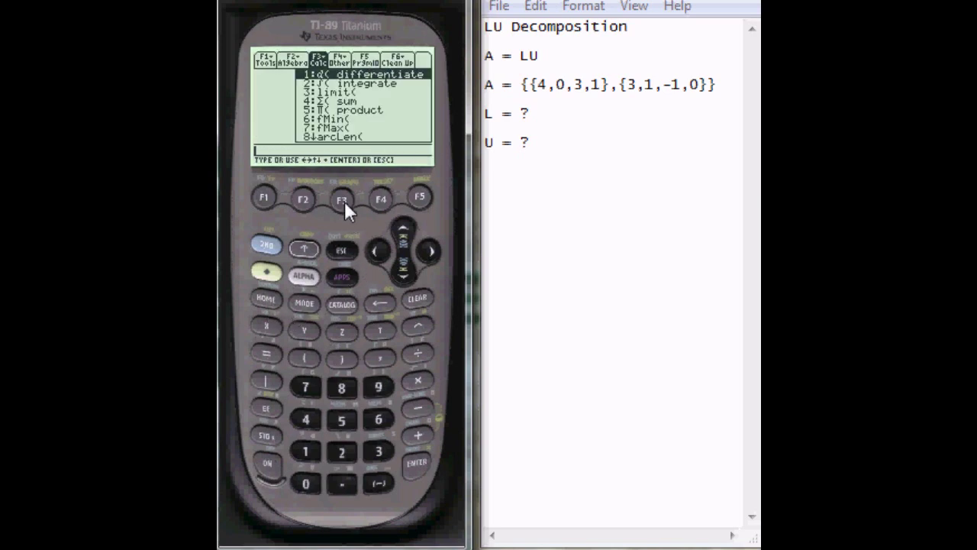
{"action": "left_click", "coordinate": [428, 254]}
{"action": "left_click", "coordinate": [428, 254]}
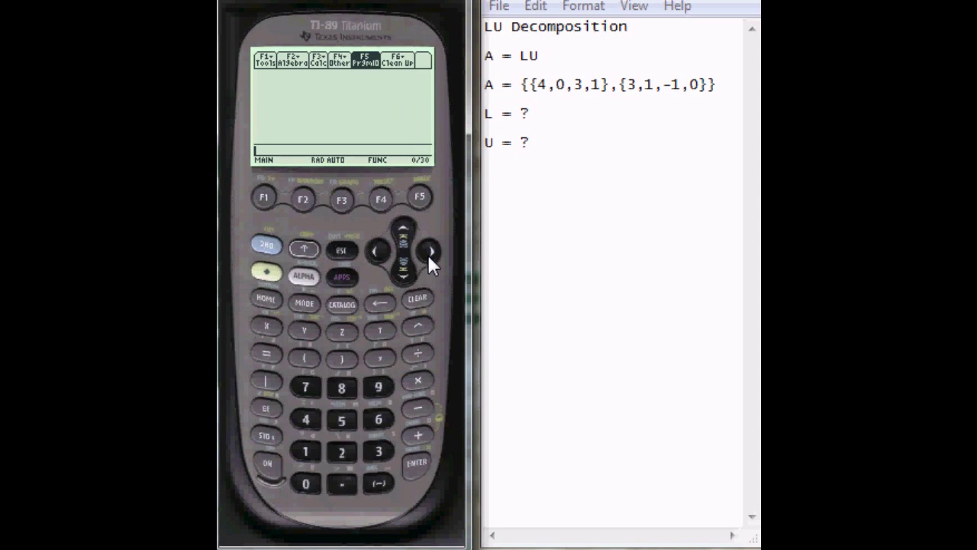
{"action": "left_click", "coordinate": [428, 255]}
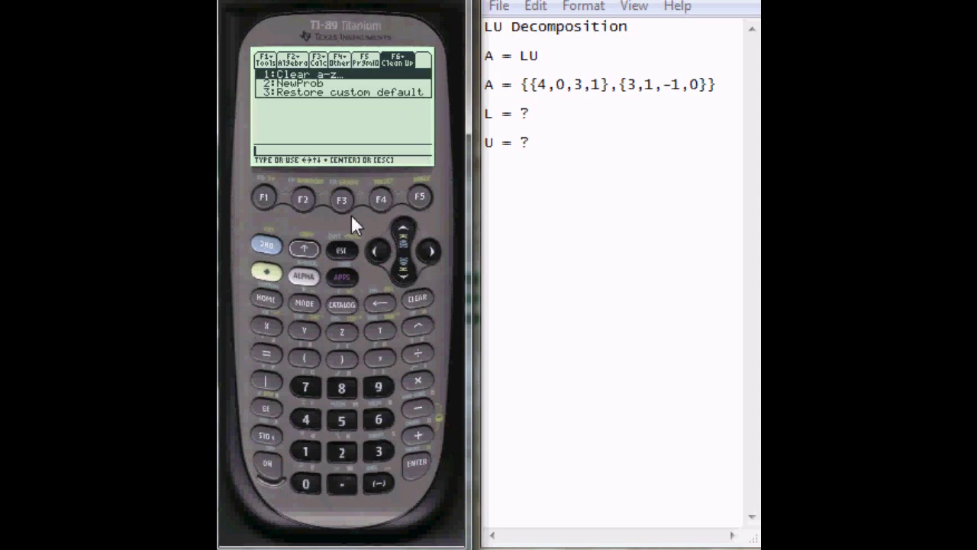
{"action": "left_click", "coordinate": [414, 469]}
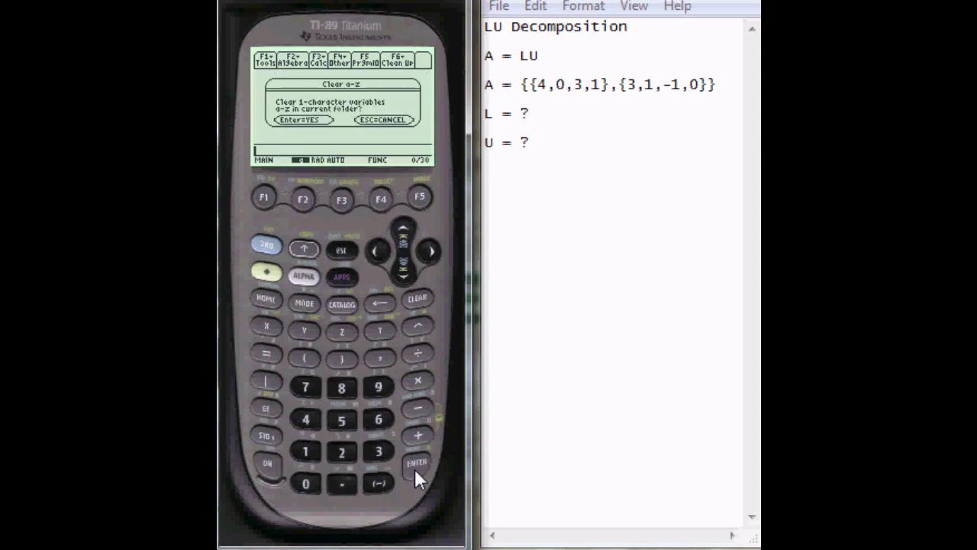
{"action": "left_click", "coordinate": [414, 468]}
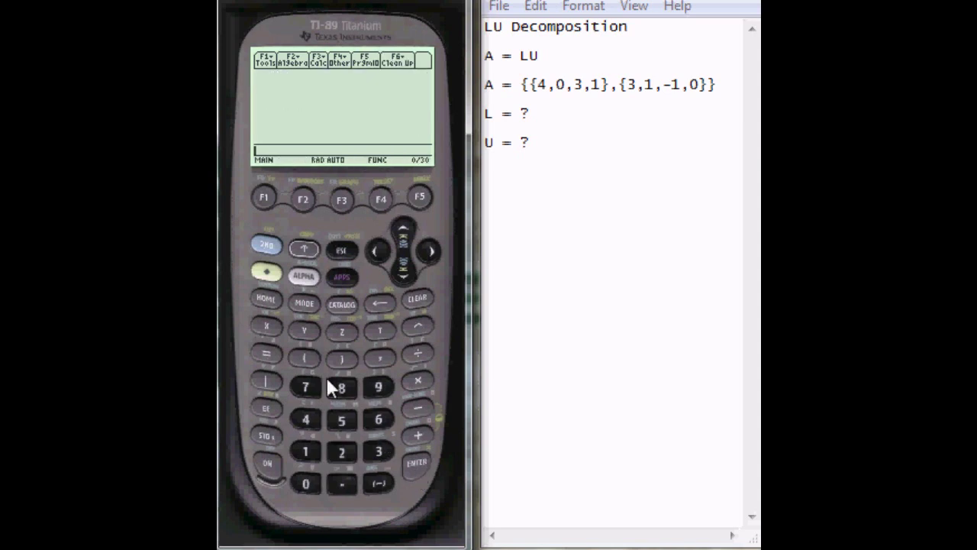
- Quit to the Apps desktop, launch the Data/Matrix Editor and highlight 3:New
{"action": "left_click", "coordinate": [267, 248]}
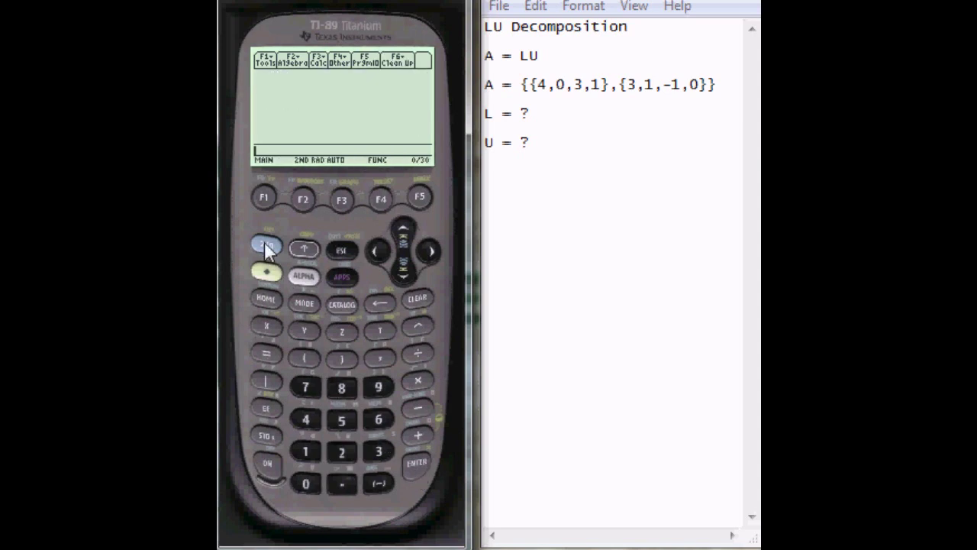
{"action": "left_click", "coordinate": [337, 252]}
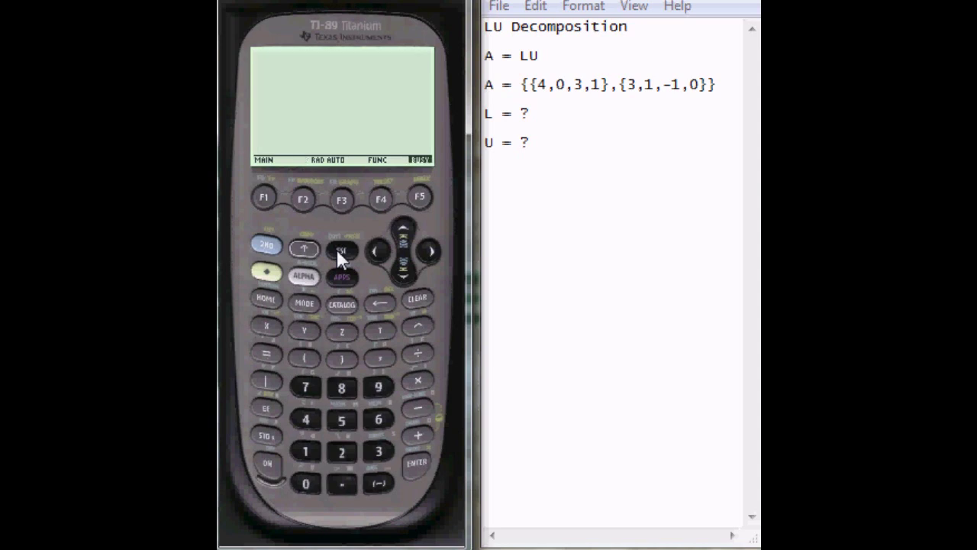
{"action": "left_click", "coordinate": [405, 229]}
{"action": "left_click", "coordinate": [429, 252]}
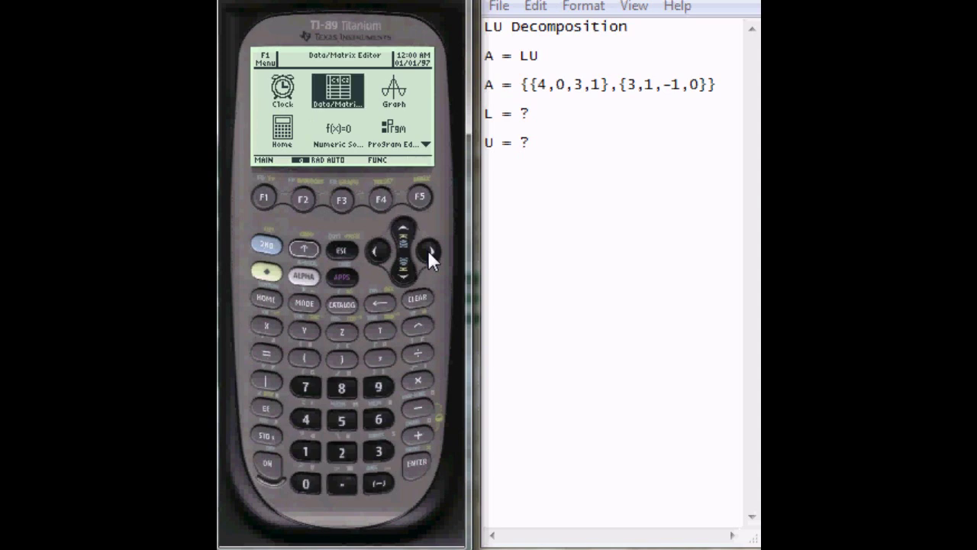
{"action": "left_click", "coordinate": [416, 465]}
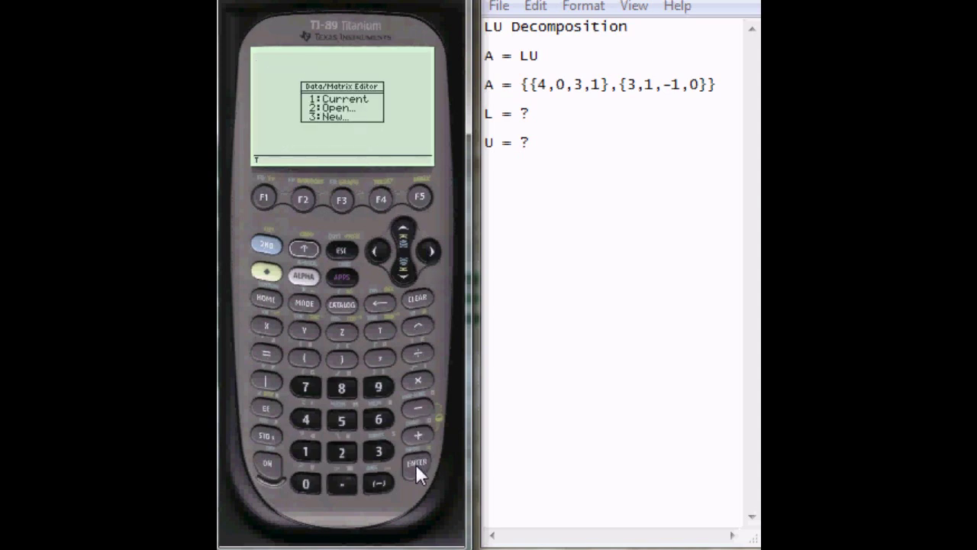
{"action": "left_click", "coordinate": [404, 279]}
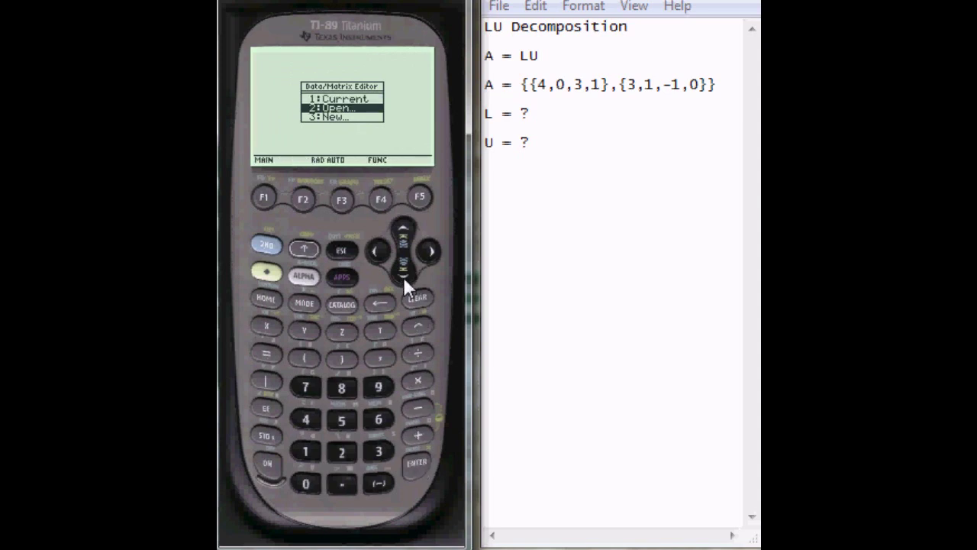
{"action": "left_click", "coordinate": [404, 279]}
- Start a new item with Type set to Matrix and Variable named a
{"action": "left_click", "coordinate": [417, 459]}
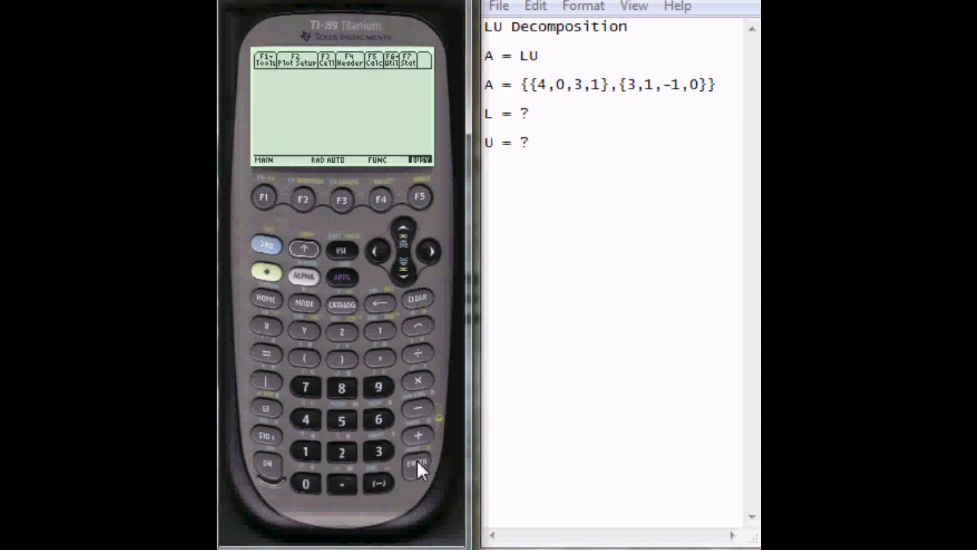
{"action": "left_click", "coordinate": [425, 251]}
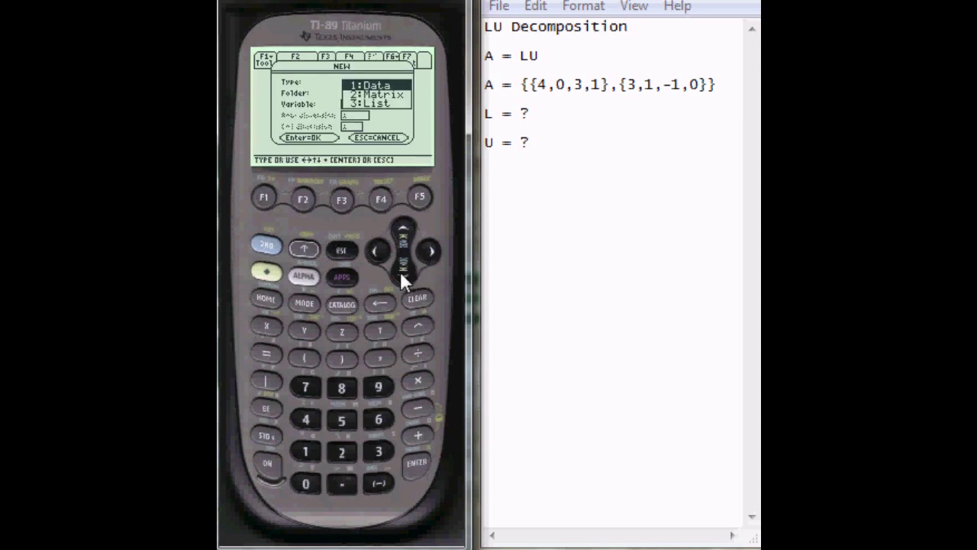
{"action": "left_click", "coordinate": [401, 272]}
{"action": "left_click", "coordinate": [410, 460]}
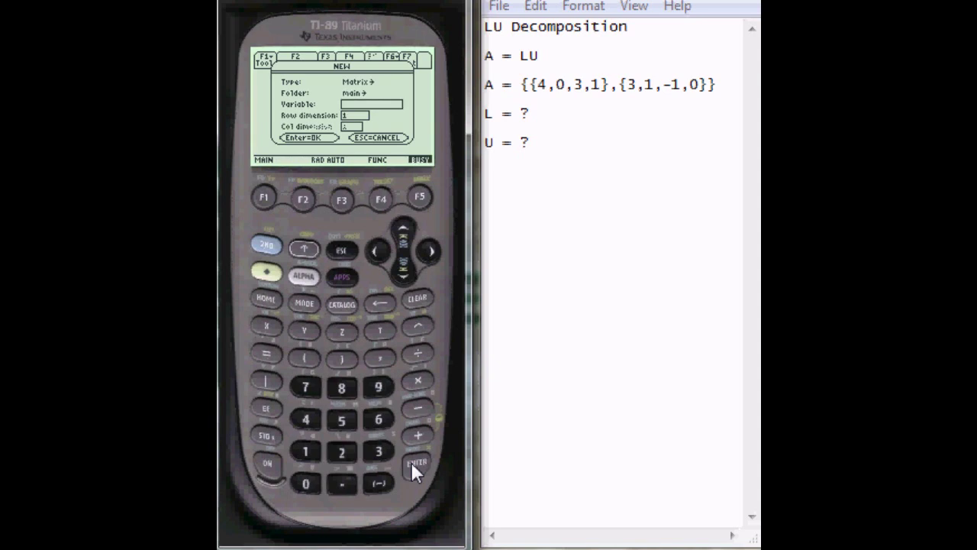
{"action": "left_click", "coordinate": [404, 273]}
{"action": "left_click", "coordinate": [403, 274]}
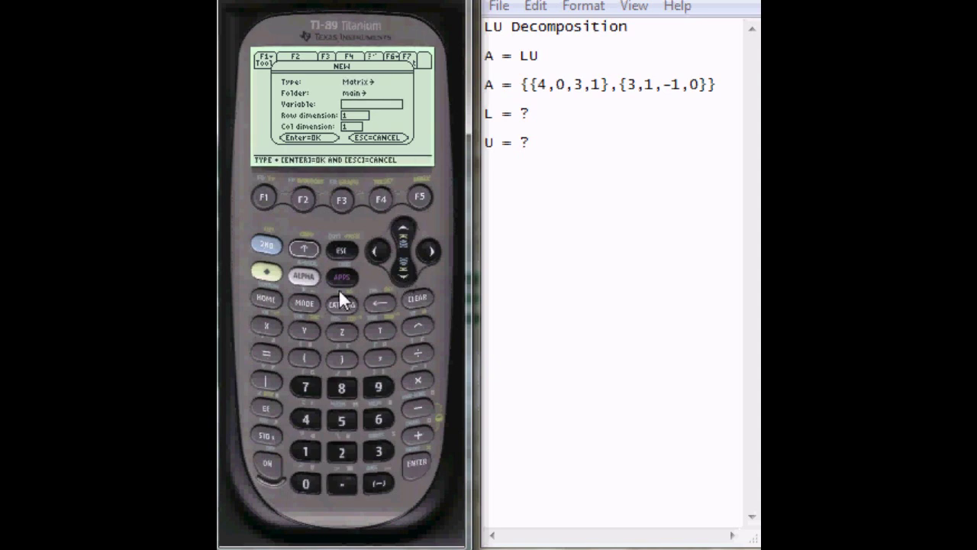
{"action": "left_click", "coordinate": [268, 356]}
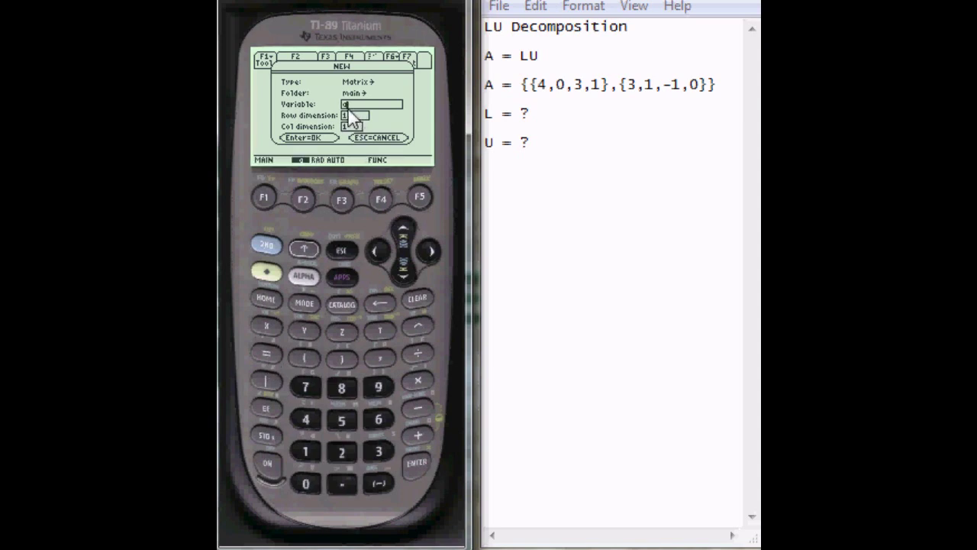
- Set the matrix dimensions to 2 rows by 4 columns and create it
{"action": "left_click", "coordinate": [405, 271]}
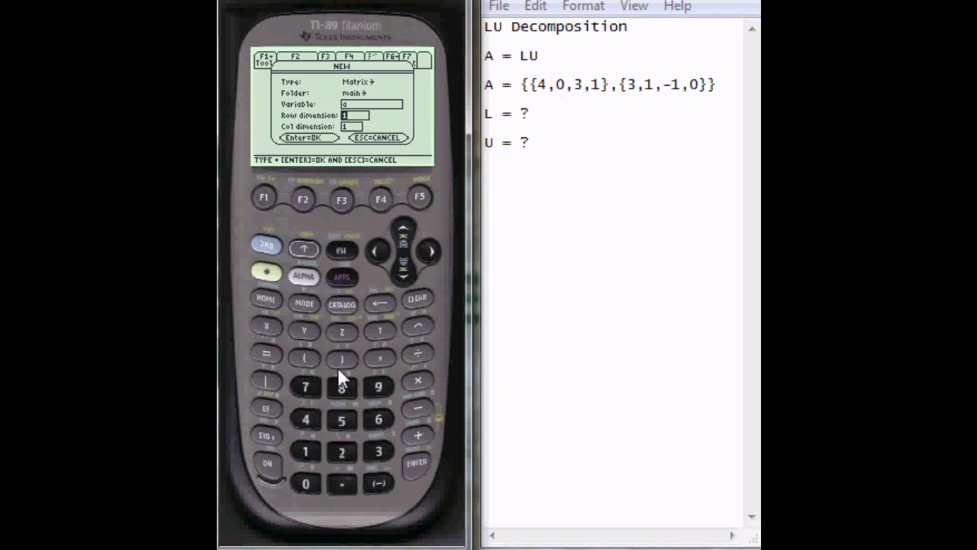
{"action": "left_click", "coordinate": [345, 451]}
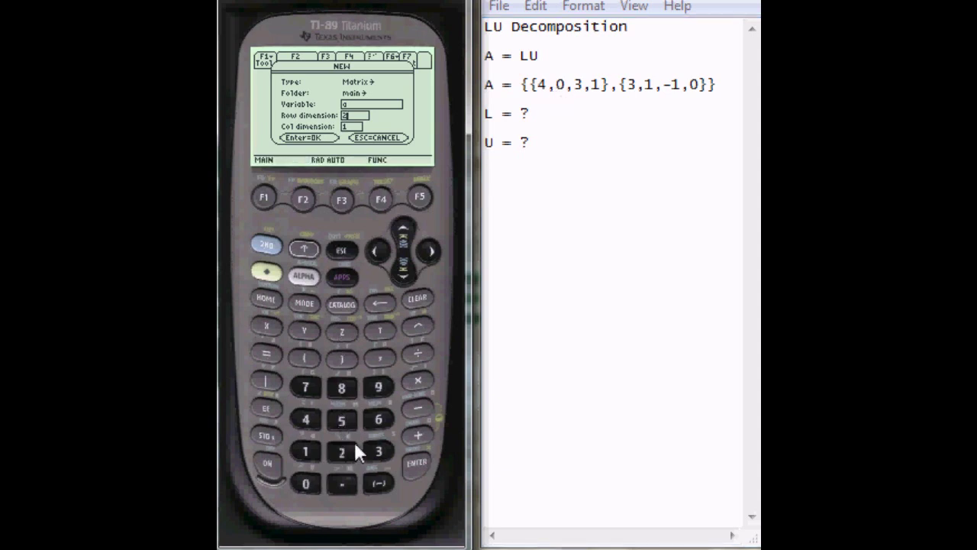
{"action": "left_click", "coordinate": [402, 267]}
{"action": "left_click", "coordinate": [305, 419]}
{"action": "left_click", "coordinate": [417, 464]}
{"action": "left_click", "coordinate": [417, 464]}
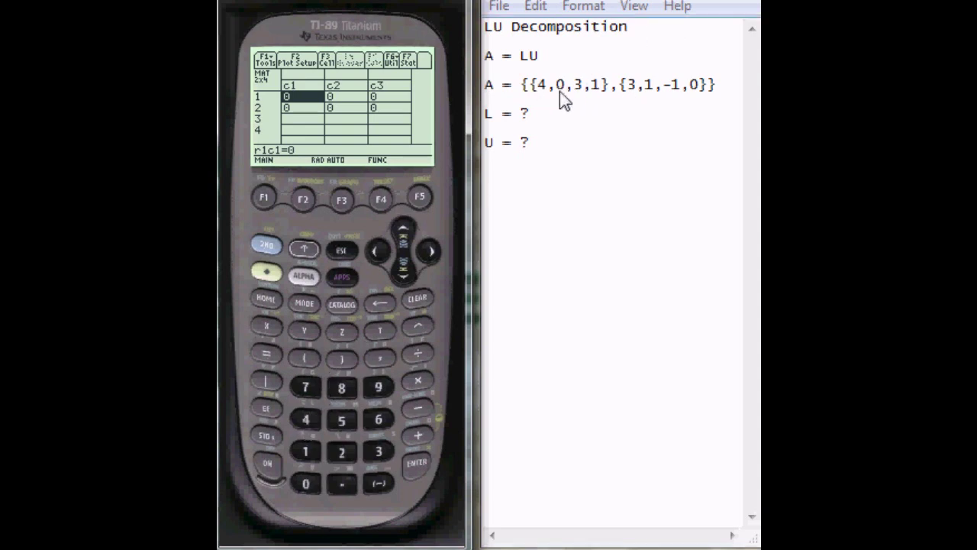
- Fill row 1 of matrix a with 4, 0, 3, 1
{"action": "left_click", "coordinate": [307, 419]}
{"action": "left_click", "coordinate": [417, 461]}
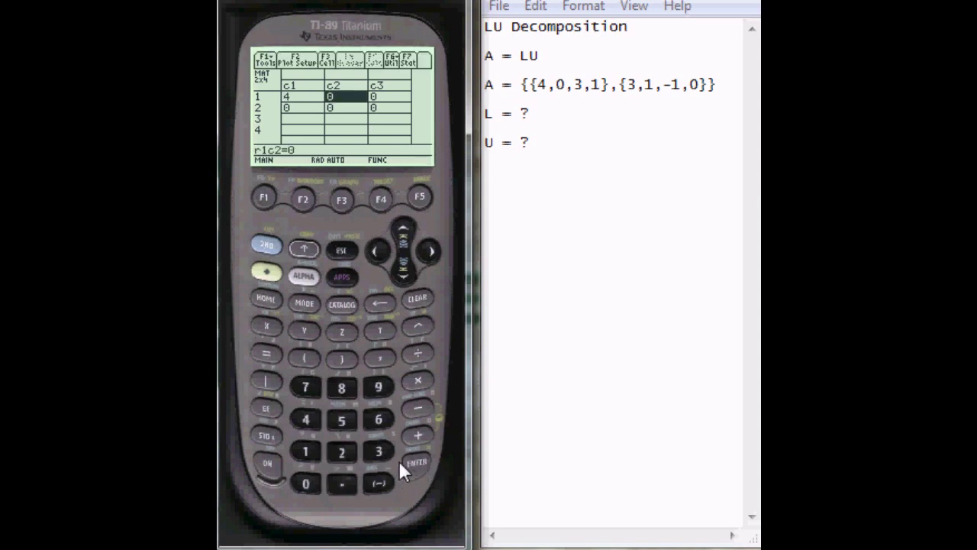
{"action": "left_click", "coordinate": [309, 484]}
{"action": "left_click", "coordinate": [416, 462]}
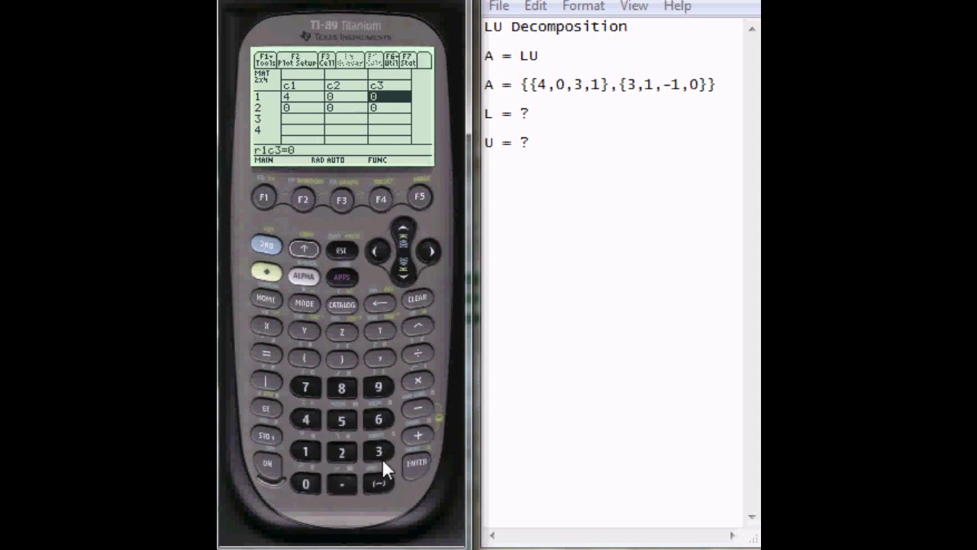
{"action": "left_click", "coordinate": [376, 455]}
{"action": "left_click", "coordinate": [416, 461]}
{"action": "left_click", "coordinate": [305, 453]}
{"action": "left_click", "coordinate": [418, 468]}
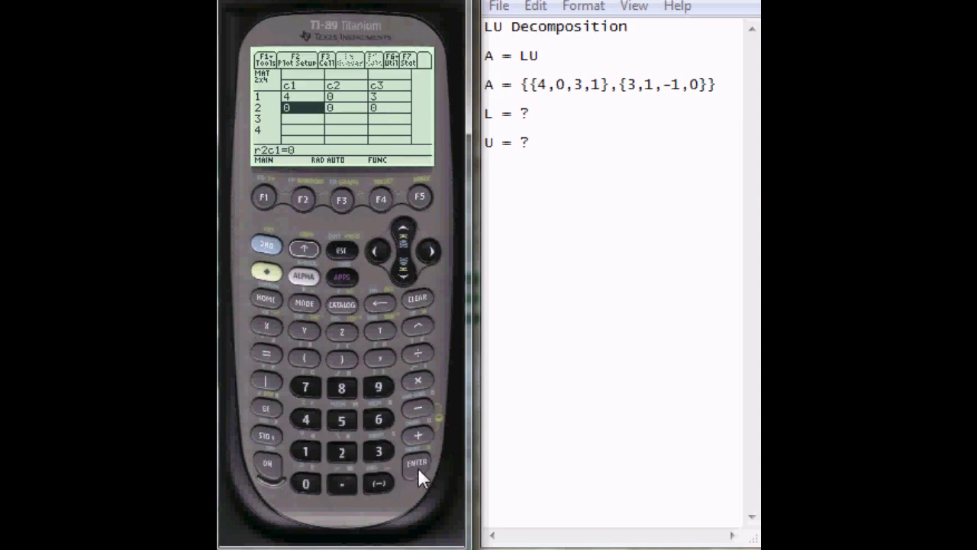
- Fill row 2 with 3, 1, -1, 0 and return to the Home screen
{"action": "left_click", "coordinate": [376, 452]}
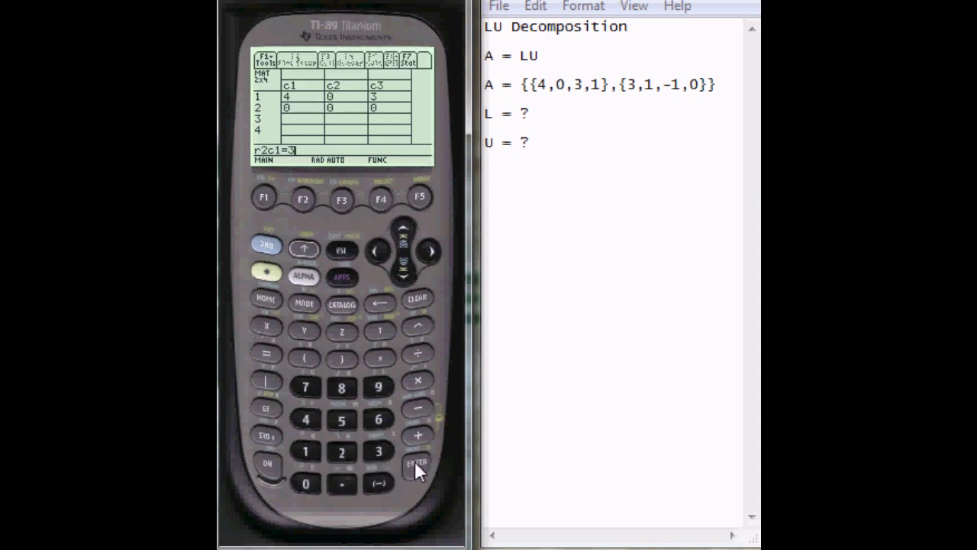
{"action": "left_click", "coordinate": [416, 462]}
{"action": "left_click", "coordinate": [311, 447]}
{"action": "left_click", "coordinate": [417, 463]}
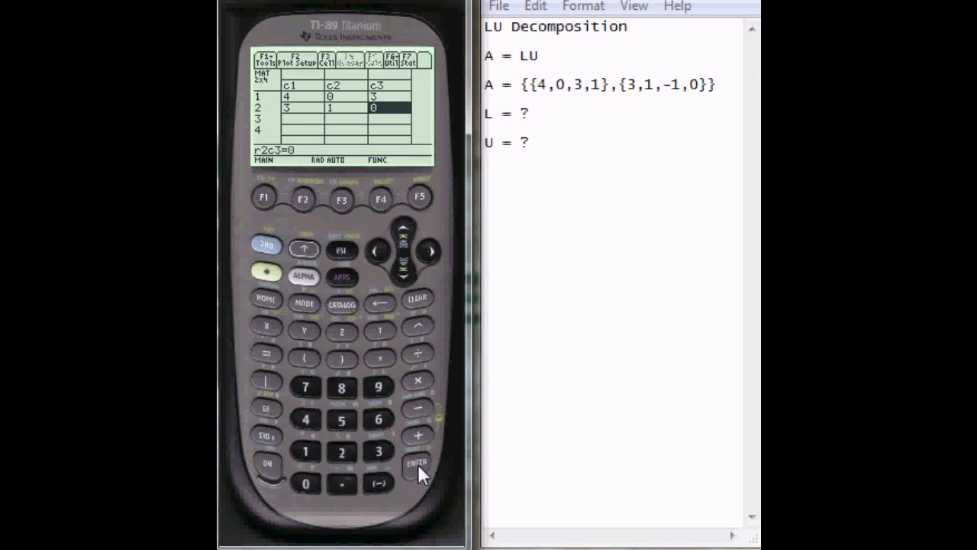
{"action": "left_click", "coordinate": [374, 481]}
{"action": "left_click", "coordinate": [307, 452]}
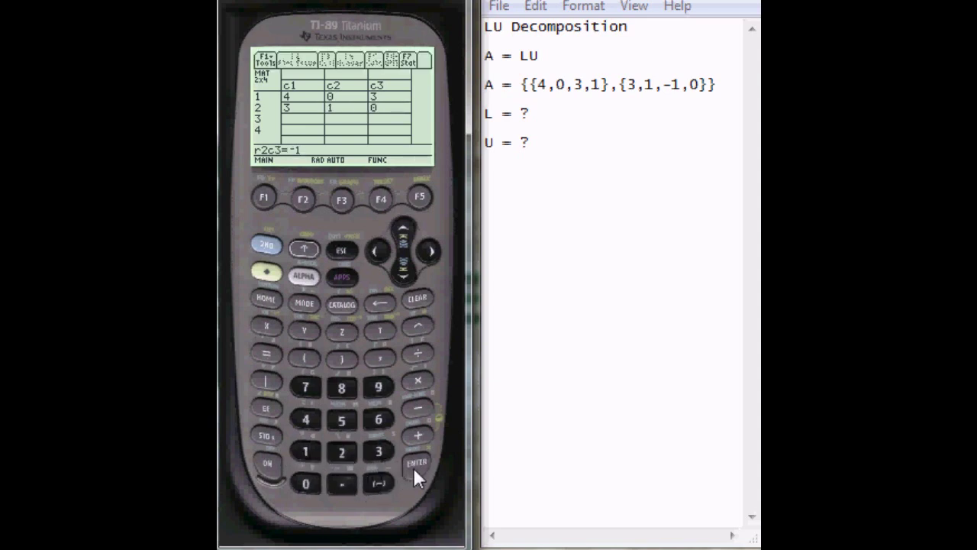
{"action": "left_click", "coordinate": [413, 468]}
{"action": "left_click", "coordinate": [314, 483]}
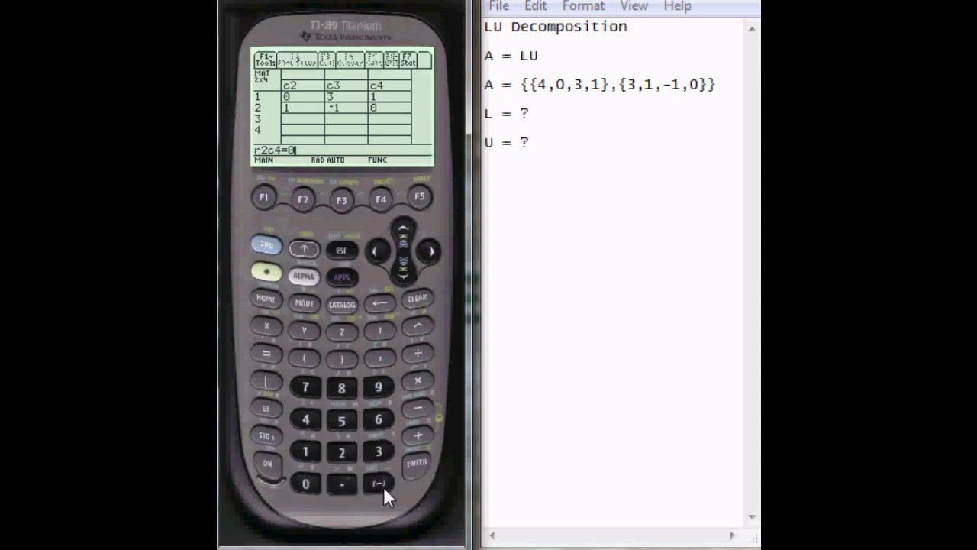
{"action": "left_click", "coordinate": [415, 466]}
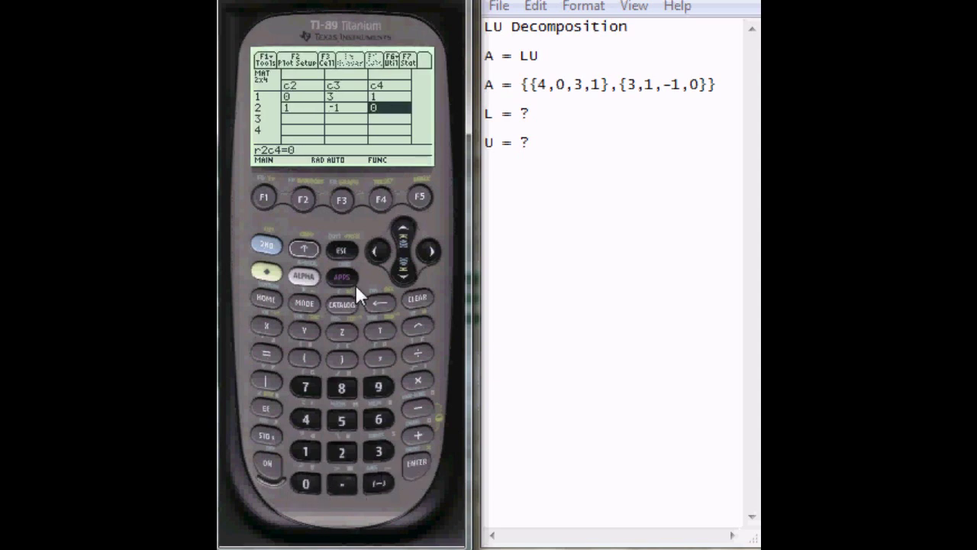
{"action": "left_click", "coordinate": [264, 299]}
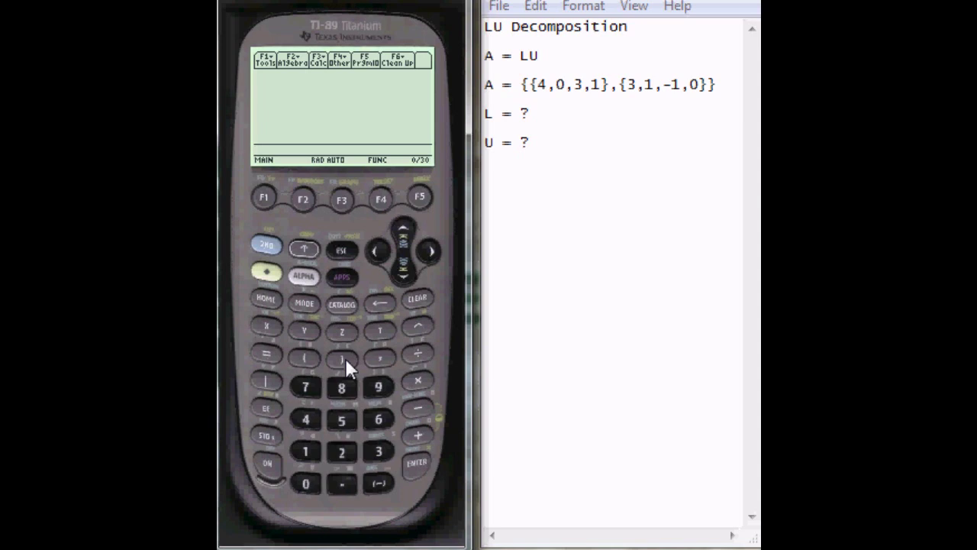
- Paste B:LU from the 2ND MATH › Matrix submenu onto the Home entry line
{"action": "left_click", "coordinate": [264, 245]}
{"action": "left_click", "coordinate": [340, 425]}
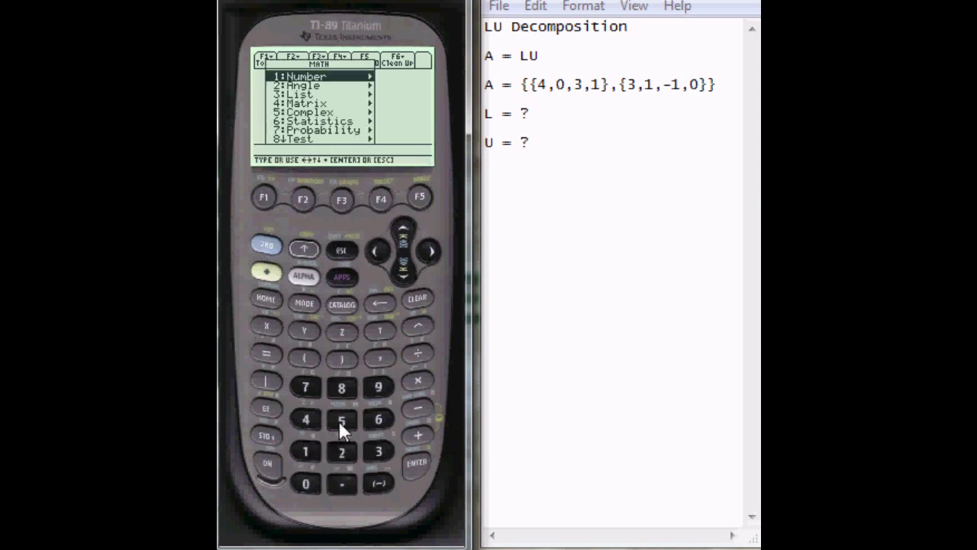
{"action": "left_click", "coordinate": [405, 272]}
{"action": "left_click", "coordinate": [405, 272]}
{"action": "left_click", "coordinate": [405, 272]}
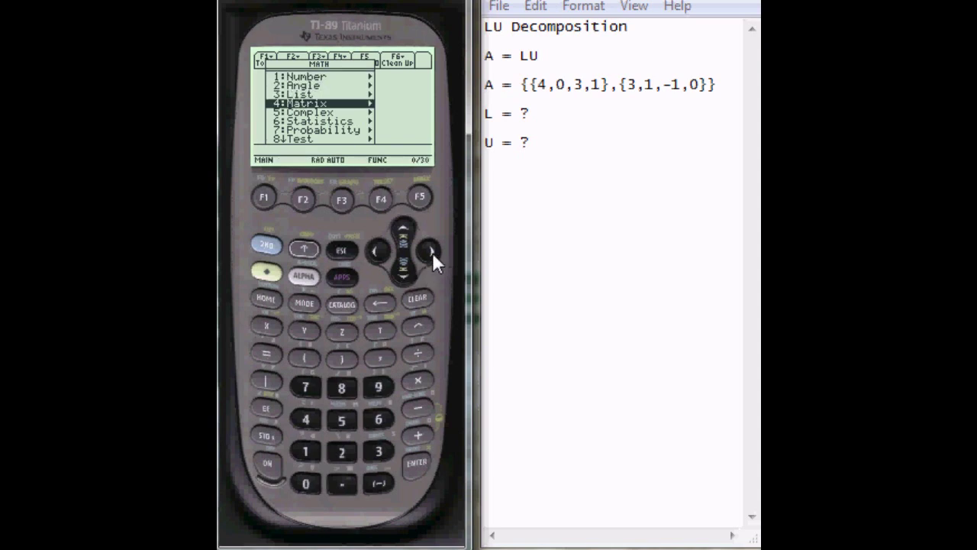
{"action": "left_click", "coordinate": [432, 252]}
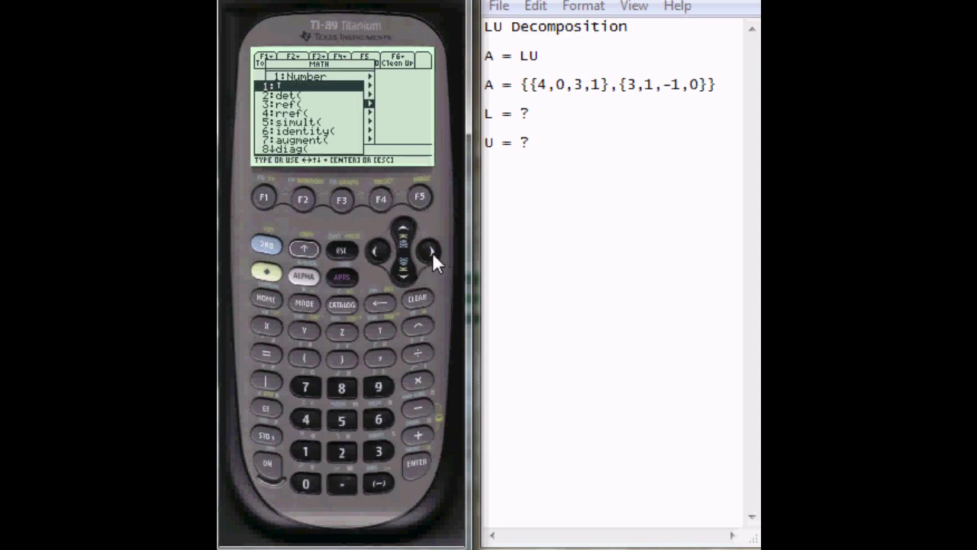
{"action": "left_click", "coordinate": [400, 275]}
{"action": "left_click", "coordinate": [400, 275]}
{"action": "left_click", "coordinate": [400, 275]}
{"action": "left_click", "coordinate": [400, 275]}
{"action": "left_click", "coordinate": [400, 275]}
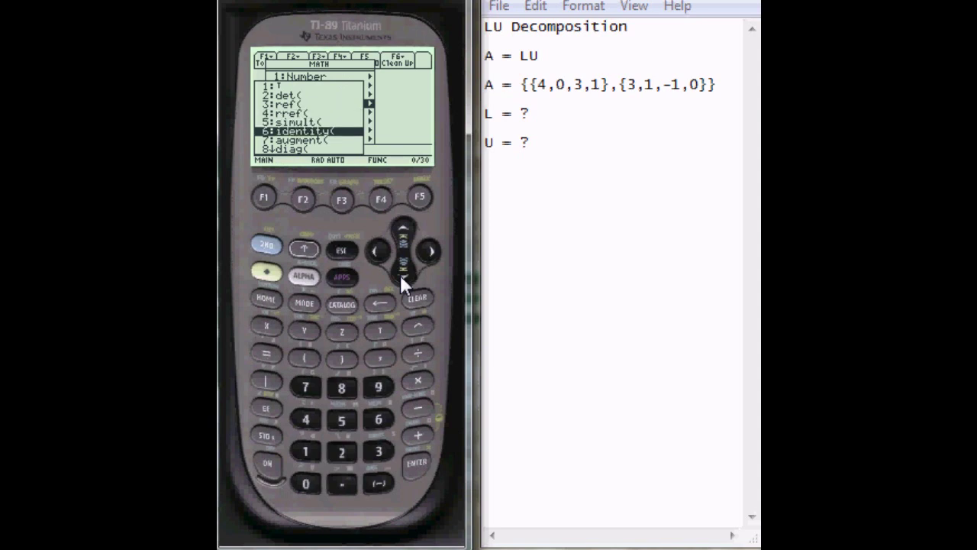
{"action": "left_click", "coordinate": [400, 275]}
{"action": "left_click", "coordinate": [400, 275]}
{"action": "left_click", "coordinate": [400, 274]}
{"action": "left_click", "coordinate": [400, 275]}
{"action": "left_click", "coordinate": [400, 275]}
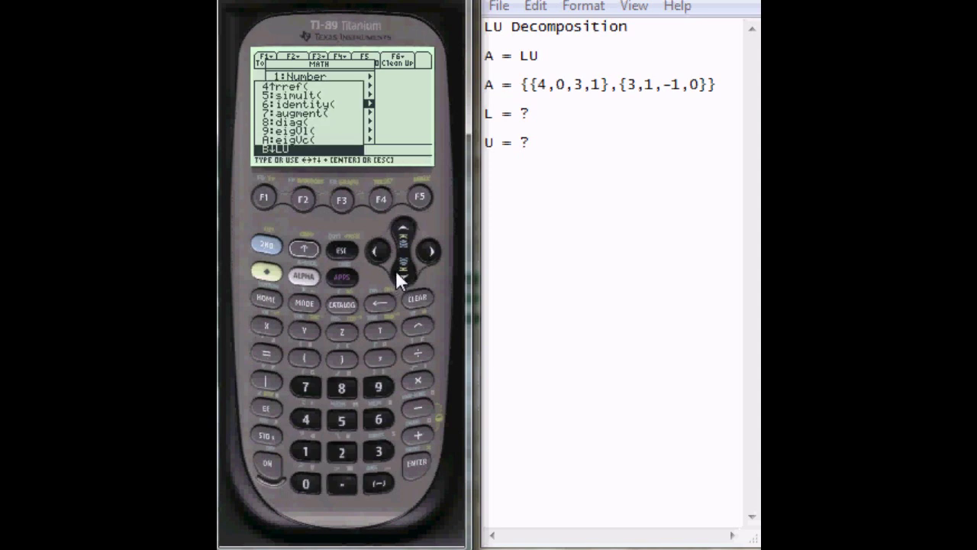
{"action": "left_click", "coordinate": [399, 271]}
{"action": "left_click", "coordinate": [407, 226]}
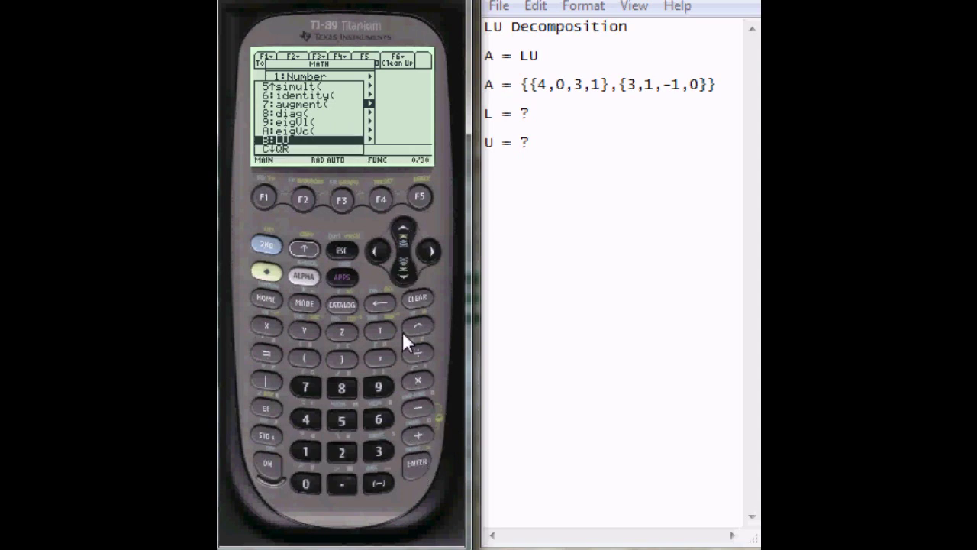
{"action": "left_click", "coordinate": [420, 462]}
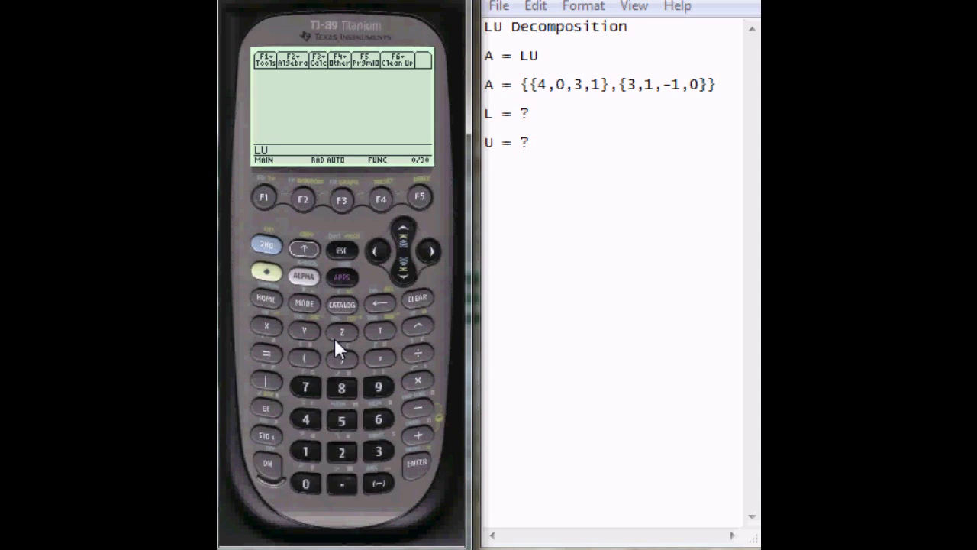
- Complete the command as LU a,l,u,p and run it
{"action": "left_click", "coordinate": [304, 276]}
{"action": "left_click", "coordinate": [269, 353]}
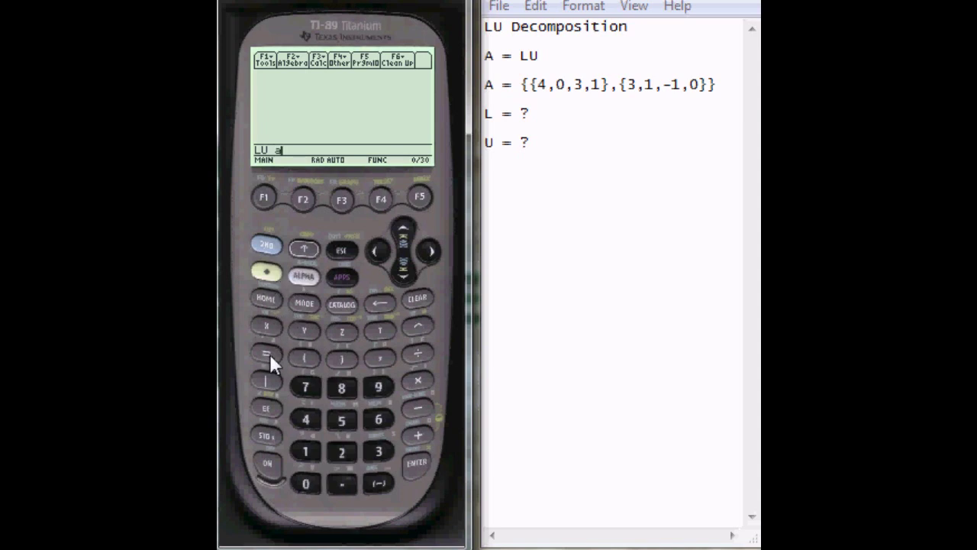
{"action": "left_click", "coordinate": [379, 355]}
{"action": "left_click", "coordinate": [304, 277]}
{"action": "left_click", "coordinate": [306, 419]}
{"action": "left_click", "coordinate": [379, 357]}
{"action": "left_click", "coordinate": [304, 277]}
{"action": "left_click", "coordinate": [417, 432]}
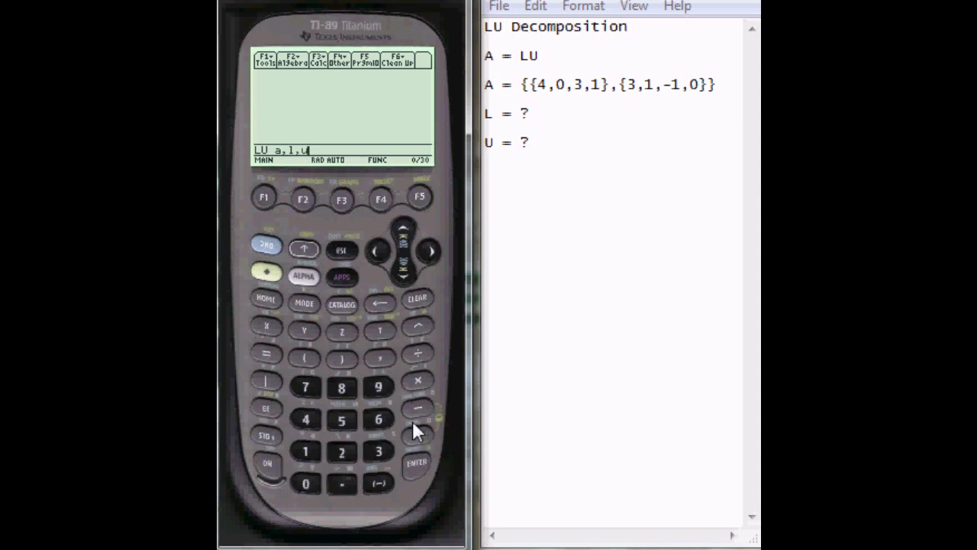
{"action": "left_click", "coordinate": [372, 359]}
{"action": "left_click", "coordinate": [305, 275]}
{"action": "left_click", "coordinate": [264, 437]}
{"action": "left_click", "coordinate": [417, 462]}
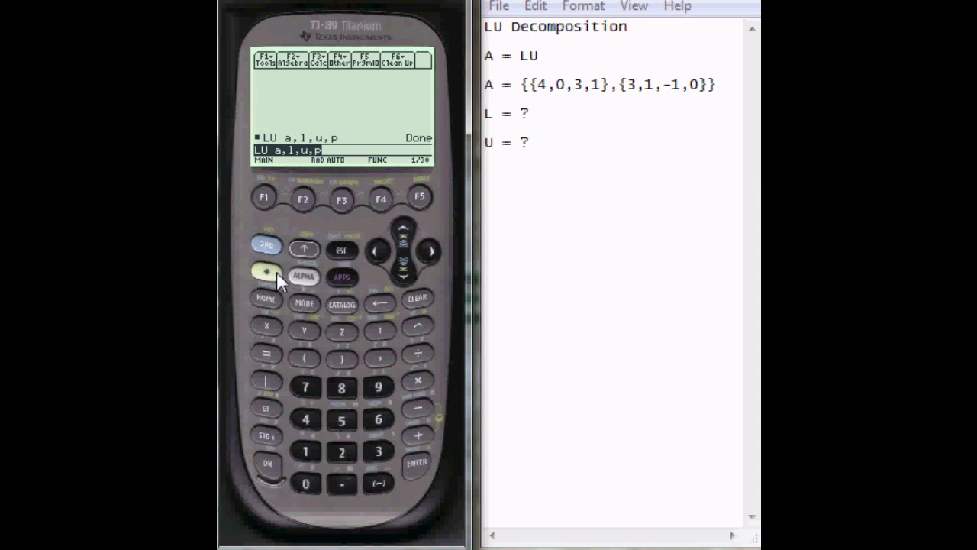
- Display l as [[1,0],[3/4,1]] and delete the '?' after L = in Notepad
{"action": "left_click", "coordinate": [303, 278]}
{"action": "left_click", "coordinate": [309, 418]}
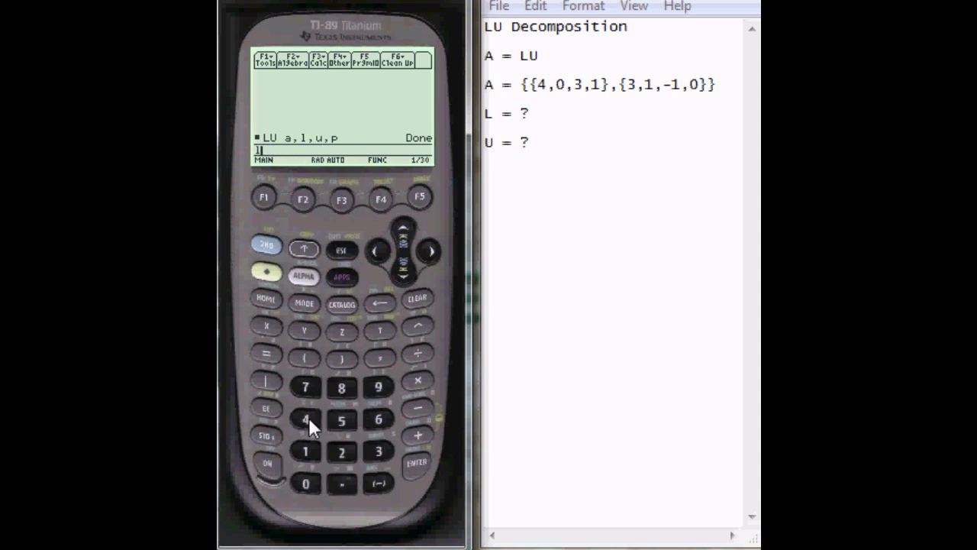
{"action": "left_click", "coordinate": [422, 465]}
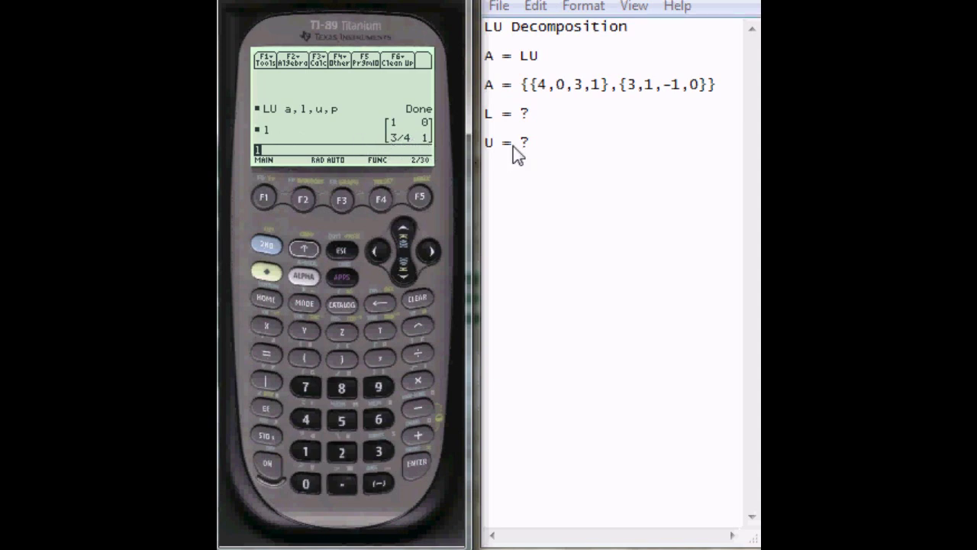
{"action": "left_click", "coordinate": [550, 120]}
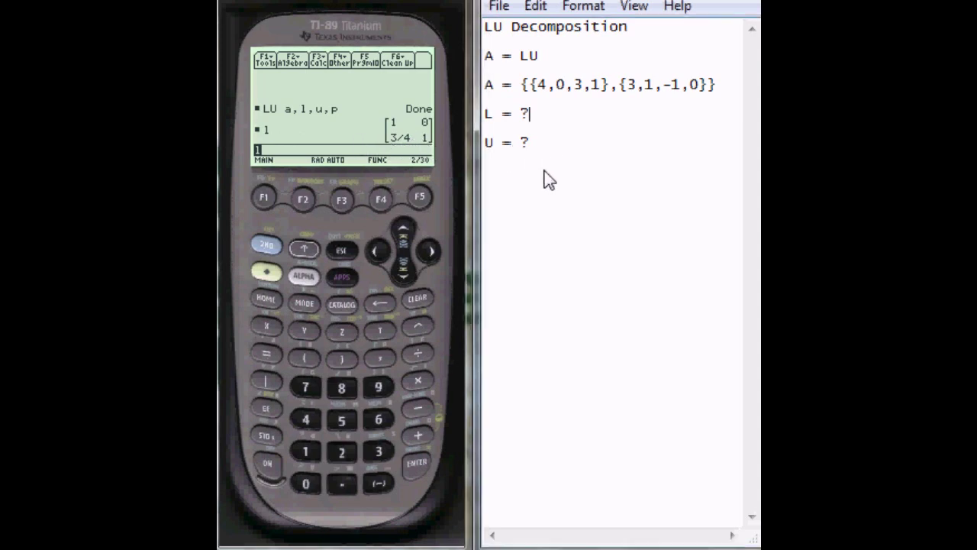
{"action": "key", "text": "BackSpace"}
- Type {{1,0},{3/4, 1}} for L in Notepad, then display u on the TI-89
{"action": "type", "text": "{{1,0}"}
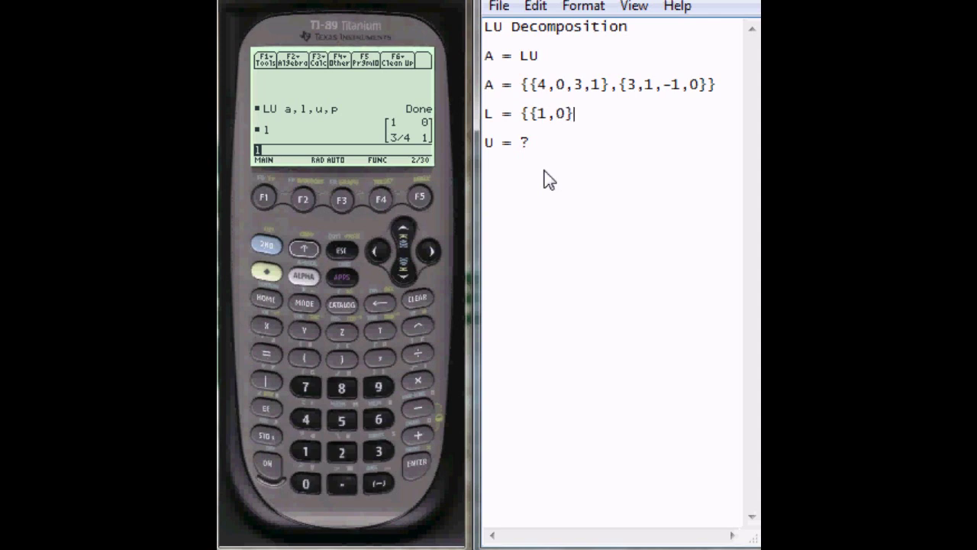
{"action": "type", "text": ",{3/4, 1}}"}
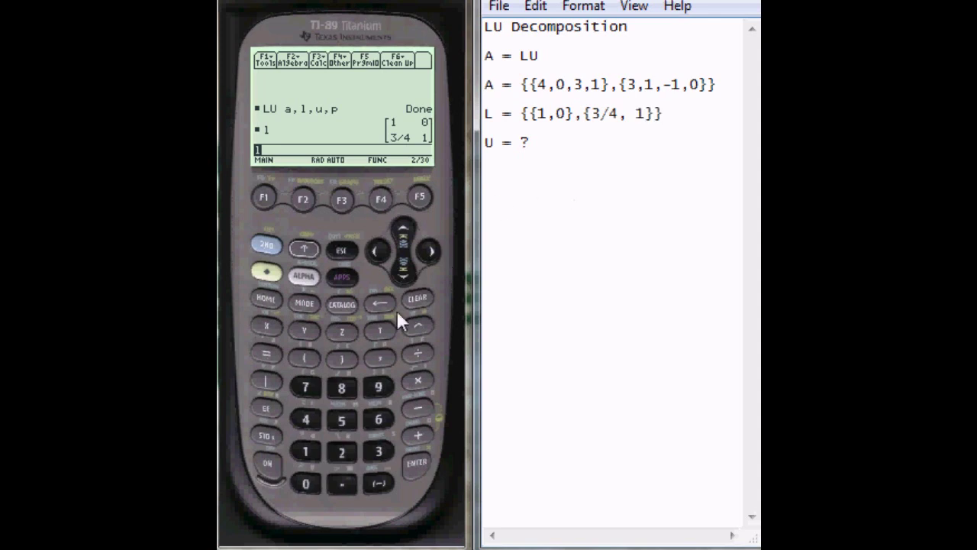
{"action": "left_click", "coordinate": [299, 281]}
{"action": "left_click", "coordinate": [416, 428]}
{"action": "left_click", "coordinate": [416, 463]}
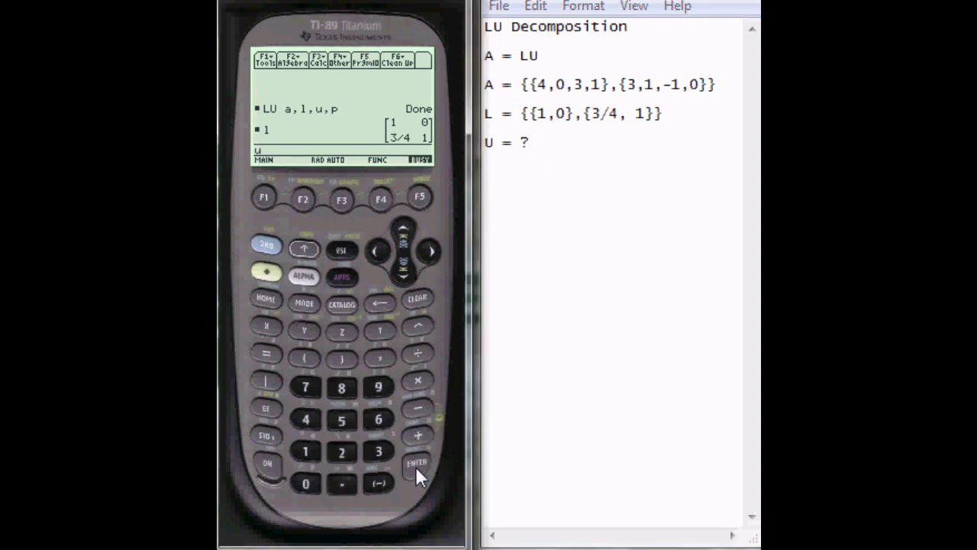
- Replace the '?' after U = with the beginning {{4,0,3,1},{0,1,-13/4
{"action": "left_click", "coordinate": [558, 151]}
{"action": "key", "text": "BackSpace"}
{"action": "type", "text": "{"}
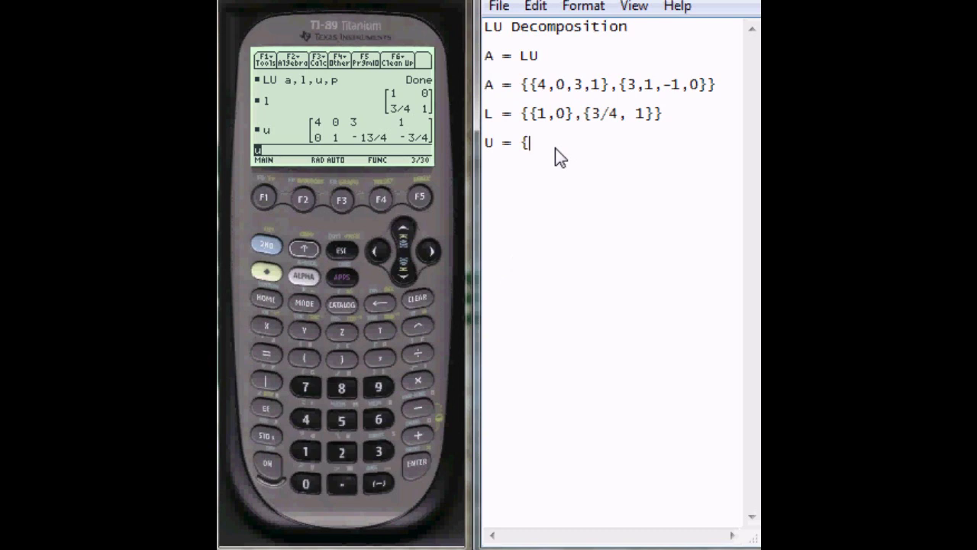
{"action": "type", "text": "{4,0,3,1},{0,1,-13/4"}
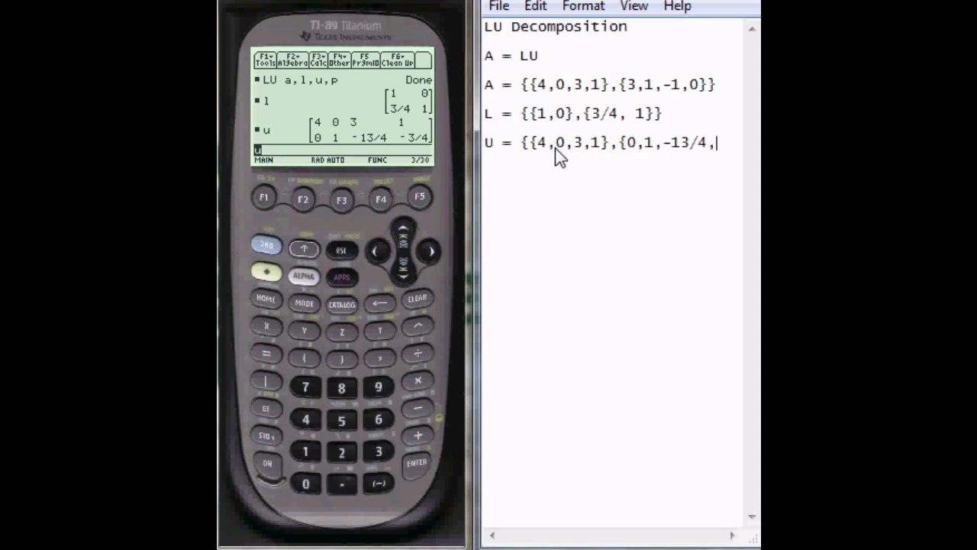
- Finish the U line with ,-3/4}} and scroll Notepad back to the left
{"action": "type", "text": ",-3/4"}
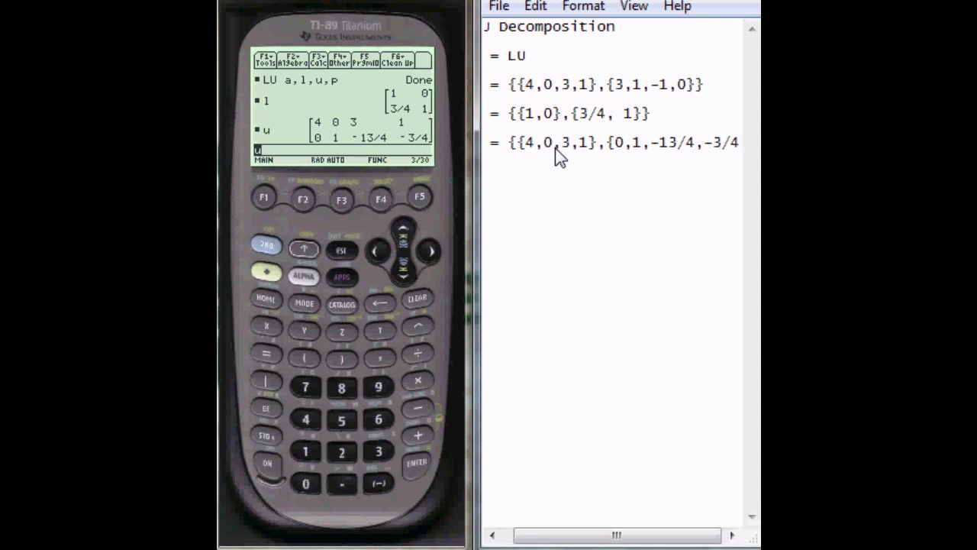
{"action": "type", "text": "}}"}
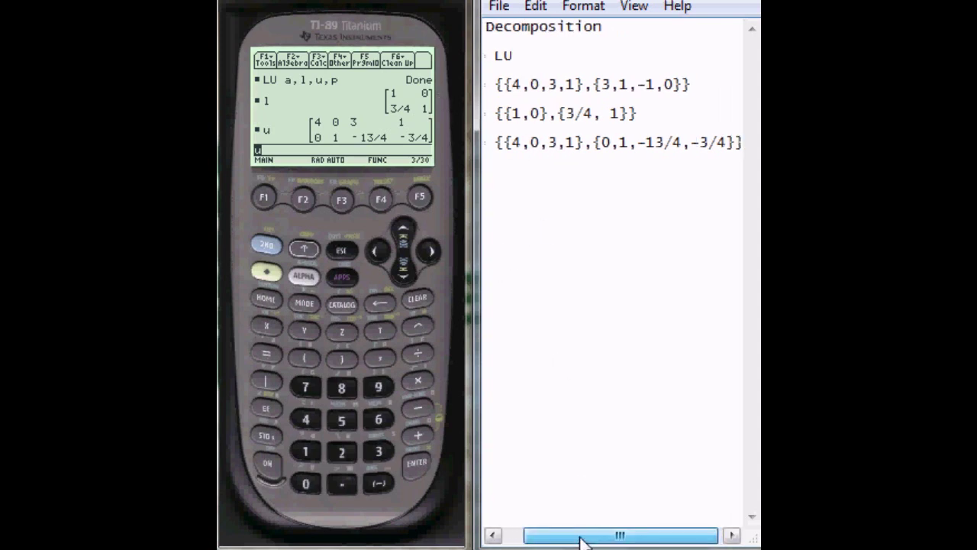
{"action": "left_click_drag", "start_coordinate": [582, 539], "coordinate": [560, 539]}
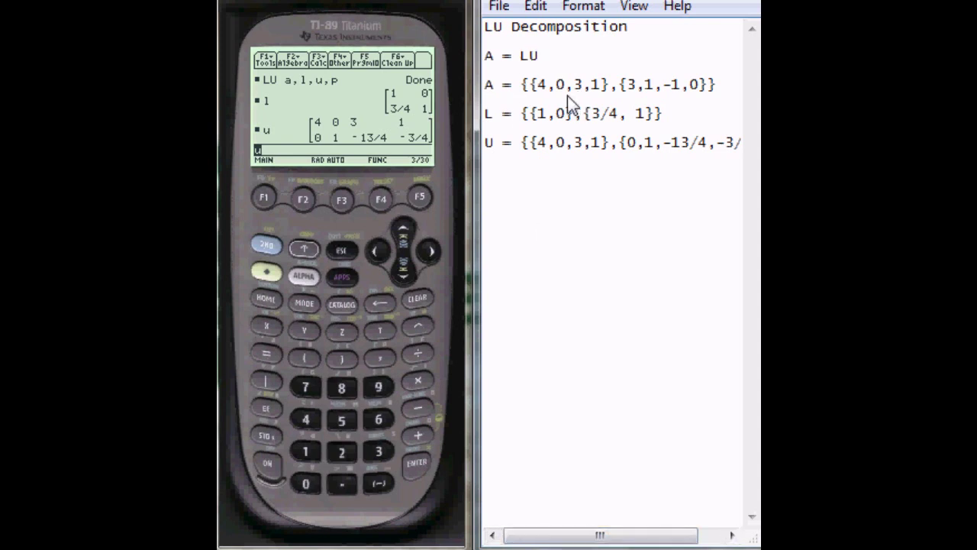